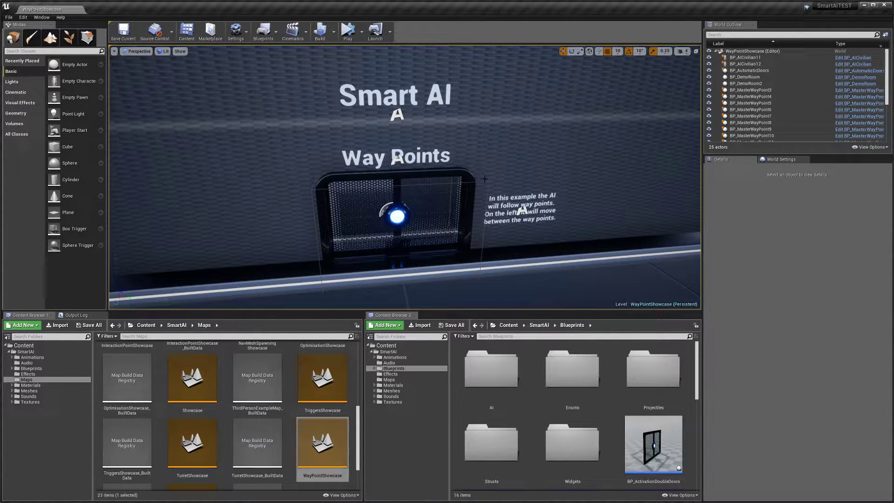
Step: Select the BP_AIComponent of the BP_AICivilian11 character in the room's corner and filter its properties by "way point"
right_click_drag(487, 180, 429, 191)
right_click_drag(254, 191, 253, 192)
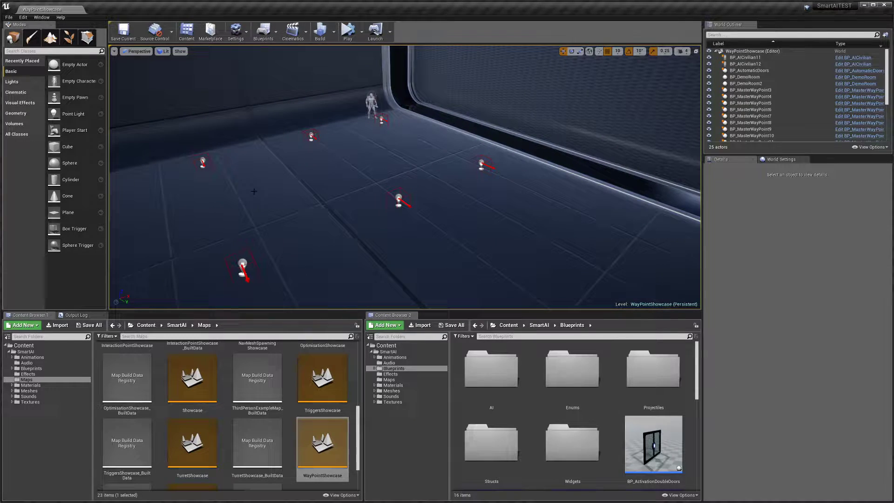
right_click_drag(406, 177, 385, 177)
left_click(390, 174)
scroll(762, 219, "down", 1)
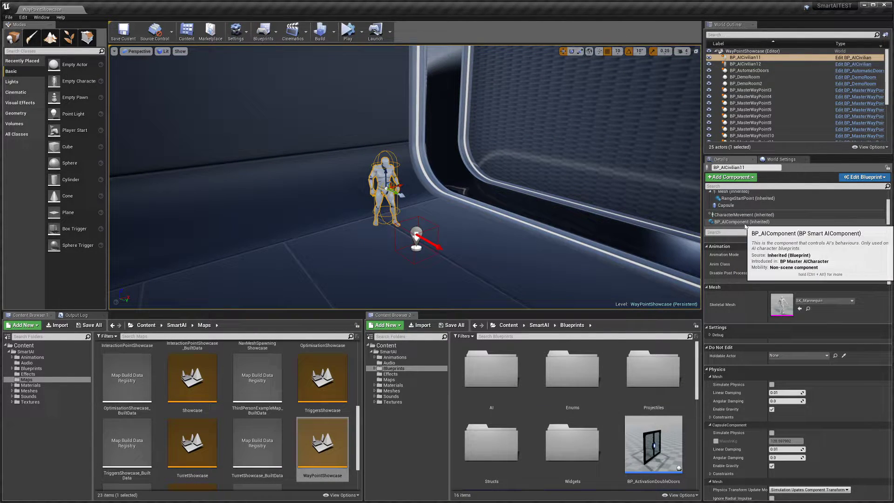
left_click(731, 222)
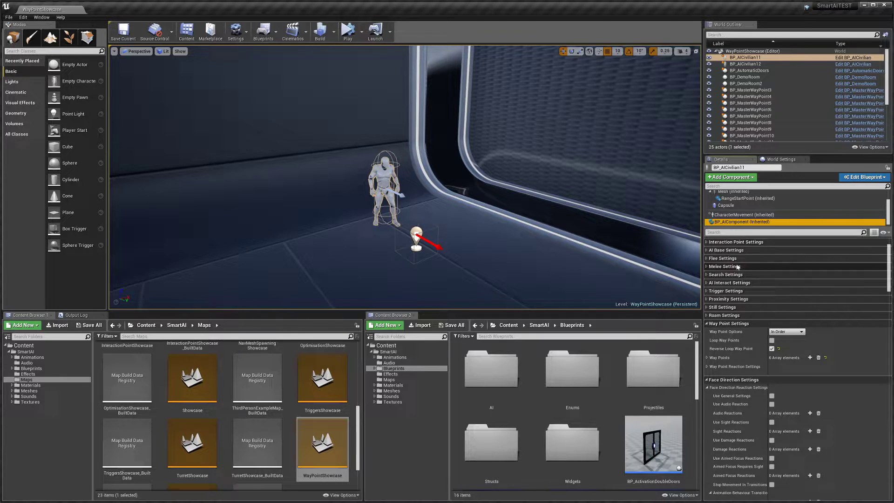
left_click(783, 232)
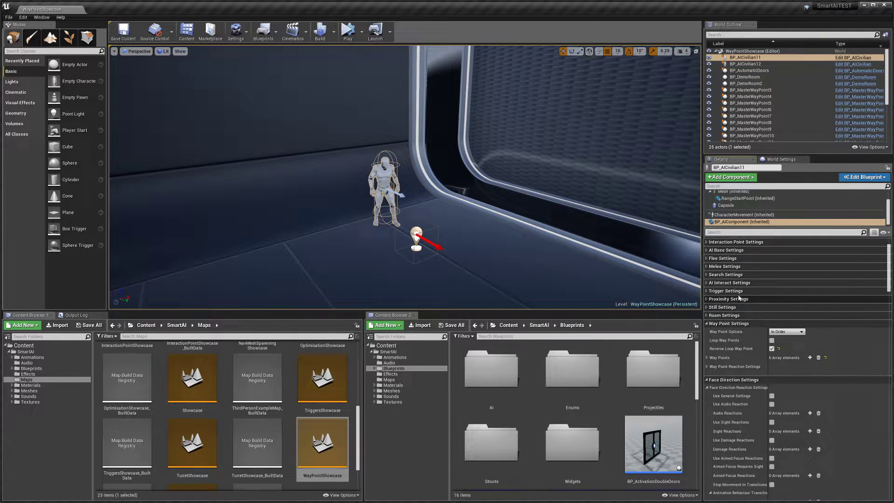
type("way point")
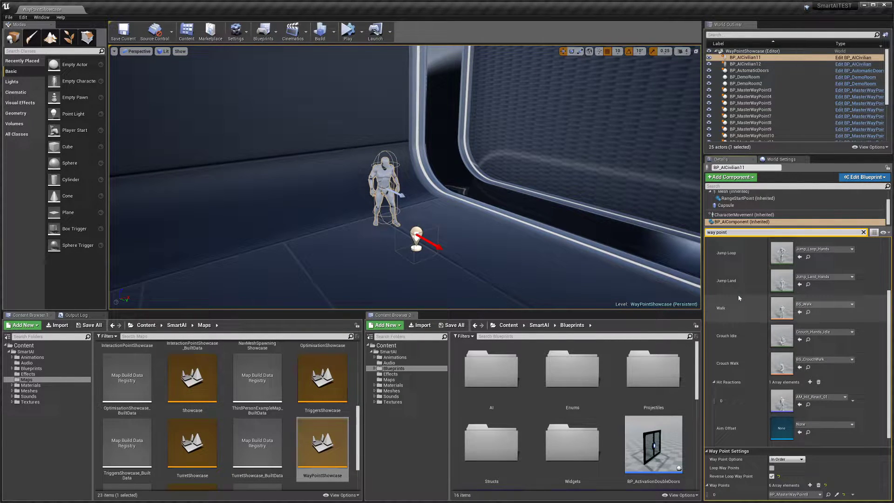
Step: Review the component's way point animation settings and collapse the Way Point Anims group
scroll(737, 298, "up", 4)
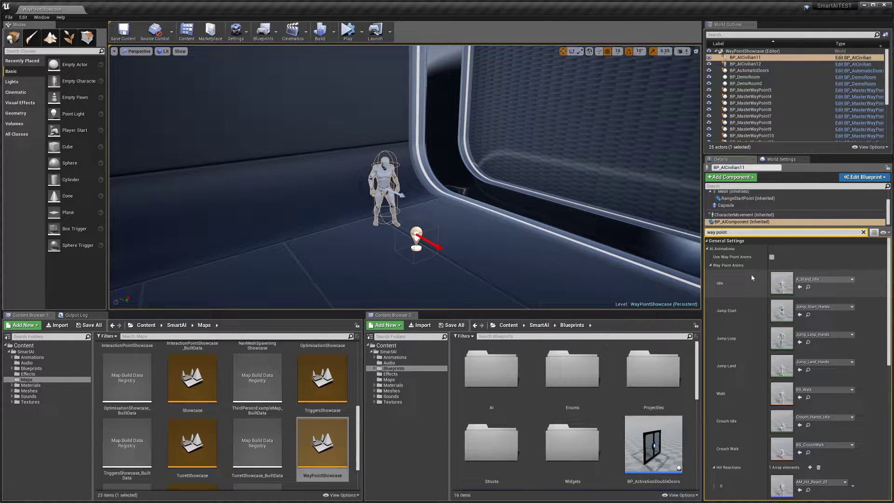
scroll(741, 270, "down", 1)
scroll(742, 275, "down", 1)
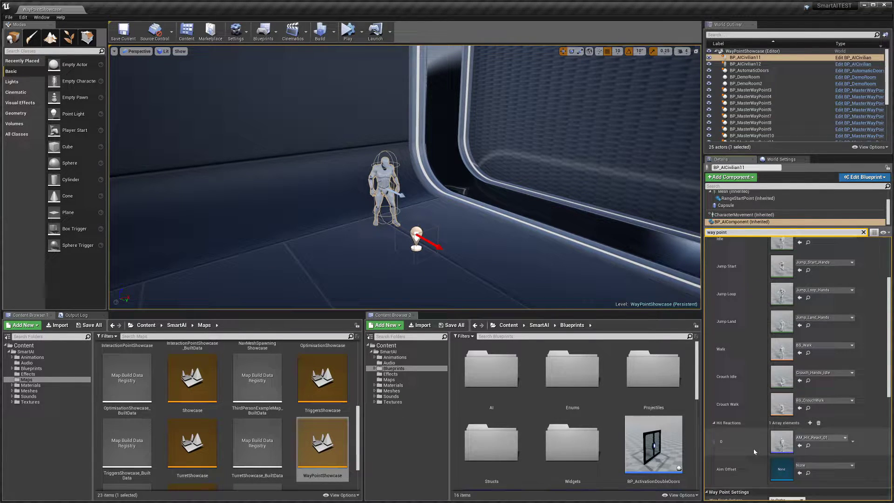
scroll(750, 401, "up", 2)
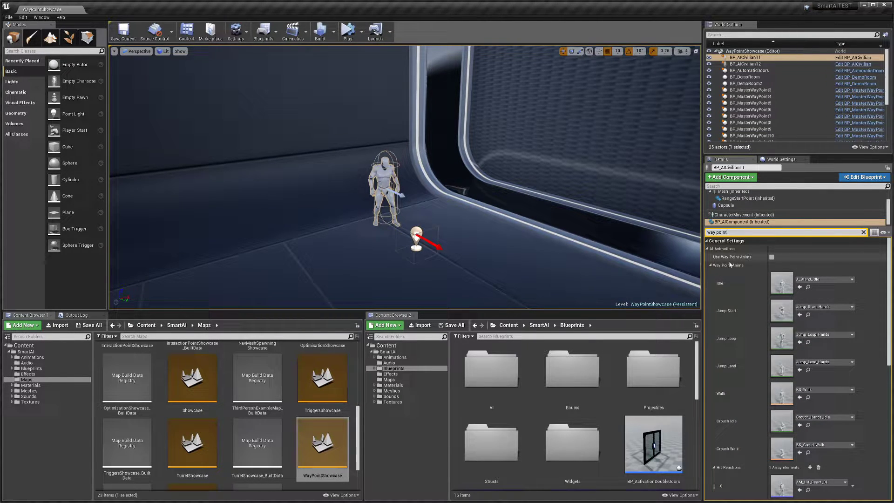
left_click(711, 265)
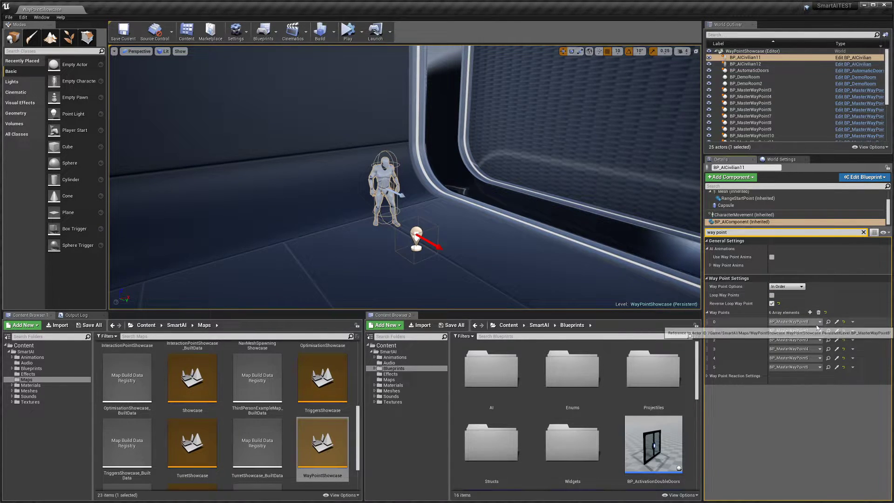
Step: Examine how the way points are laid out across the room floor relative to the civilian character
right_click_drag(548, 262, 531, 269)
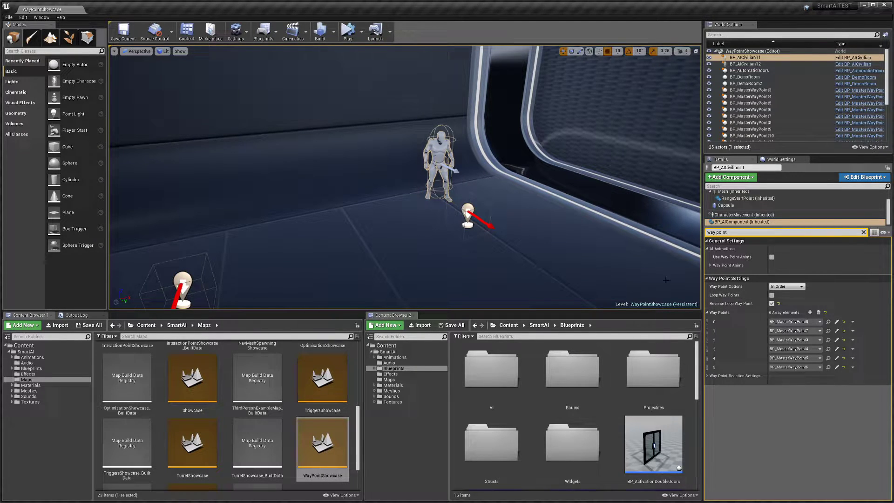
right_click_drag(523, 171, 540, 190)
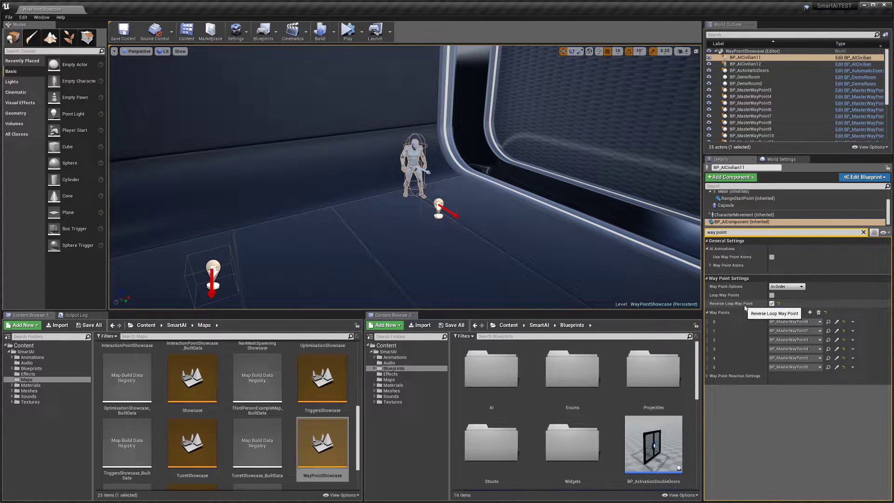
right_click_drag(486, 170, 523, 131)
key("s")
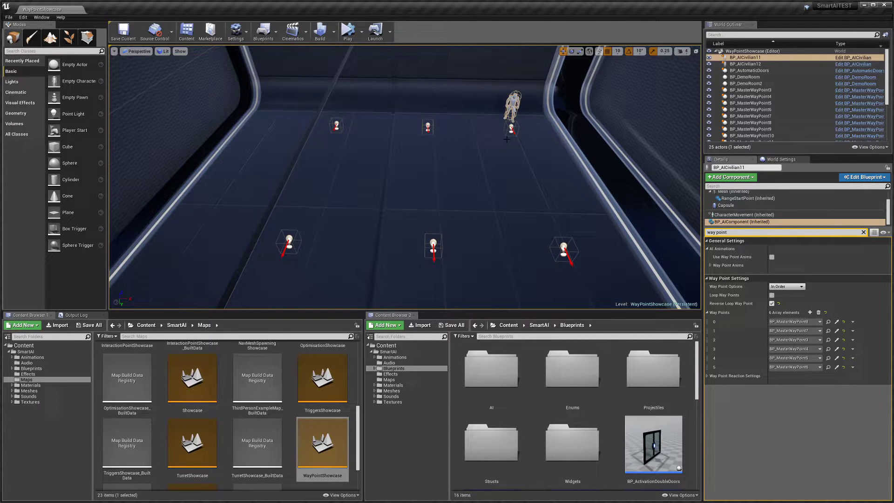
scroll(521, 205, "up", 3)
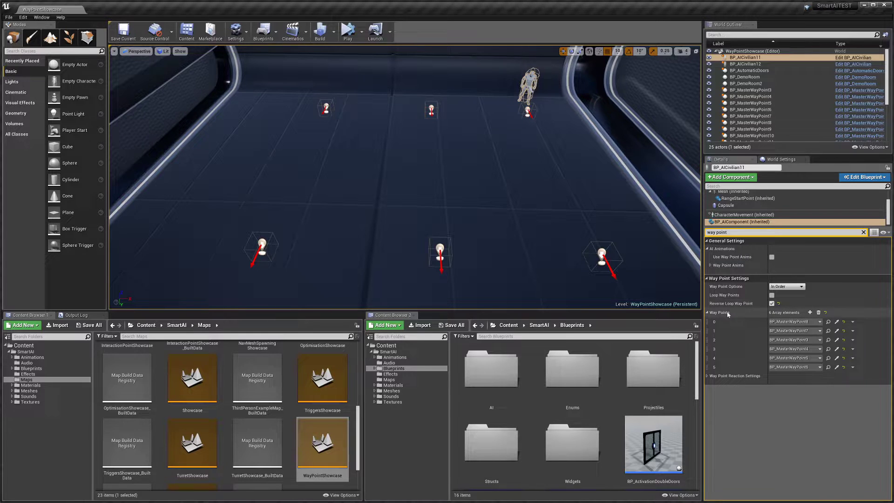
right_click_drag(515, 257, 582, 257)
right_click_drag(514, 257, 559, 268)
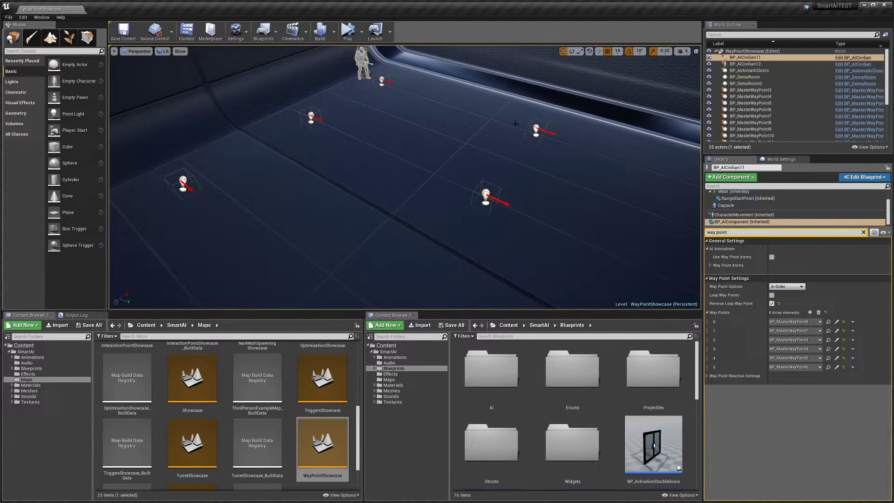
Step: Add a seventh element to the Way Points array and assign it a way point actor picked from the level
right_click_drag(515, 123, 480, 135)
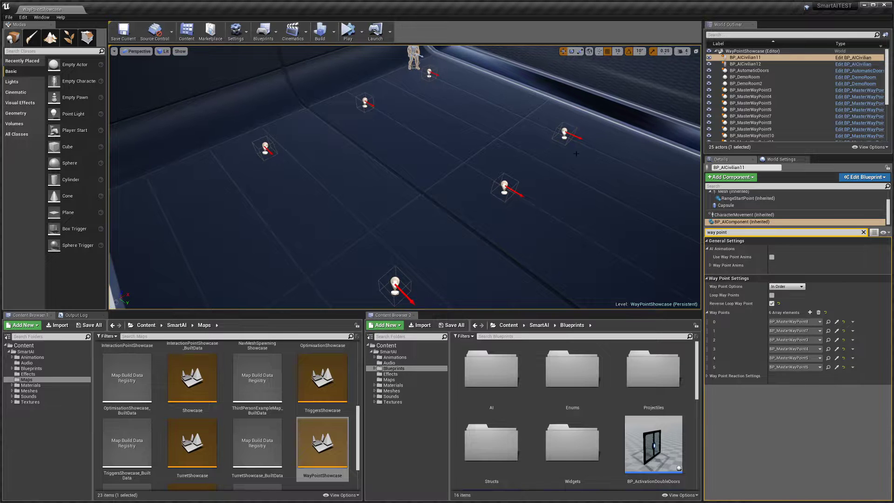
left_click(811, 313)
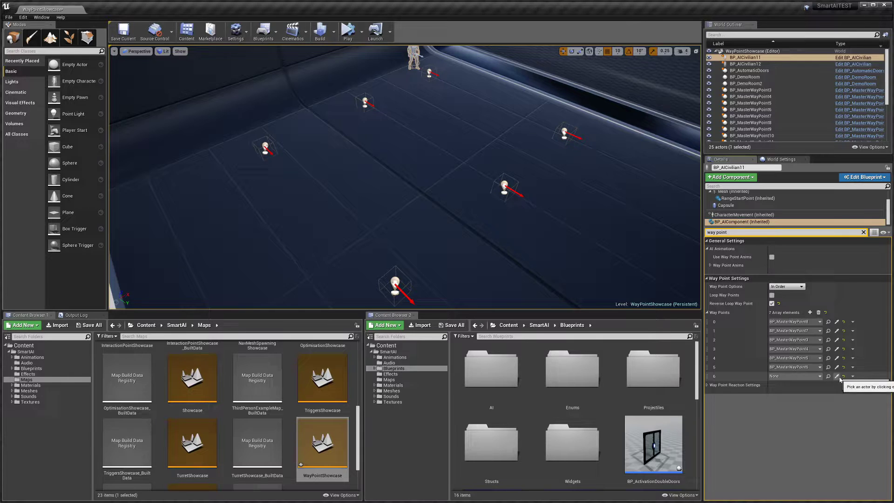
right_click_drag(454, 219, 784, 230)
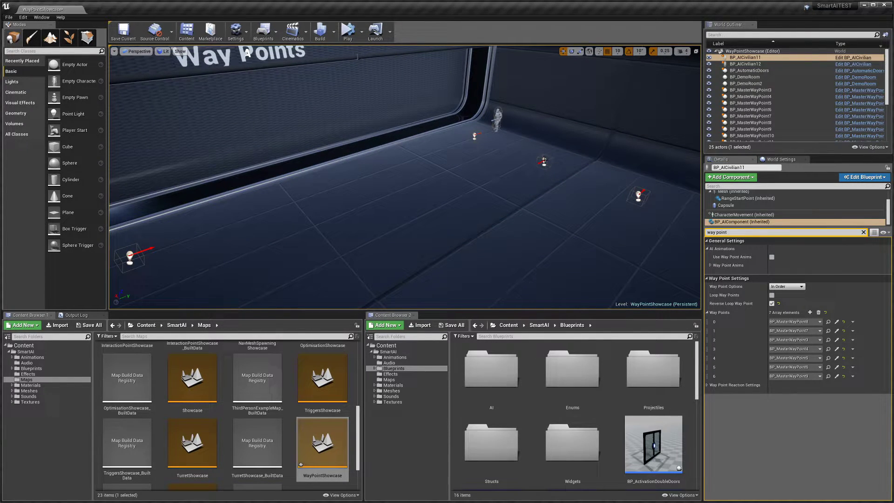
Step: Select the BP_MasterWayPoint7 actor, clear the property filter and view its Animations Order options
right_click_drag(512, 195, 353, 129)
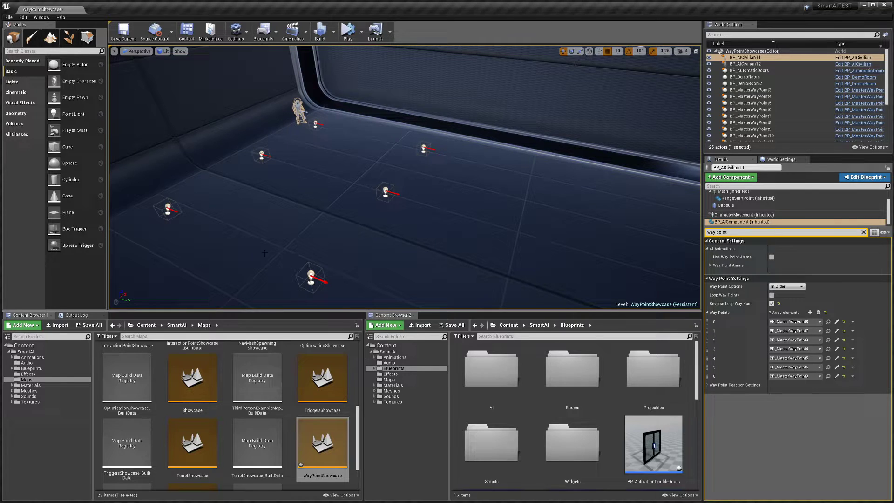
right_click_drag(353, 129, 261, 133)
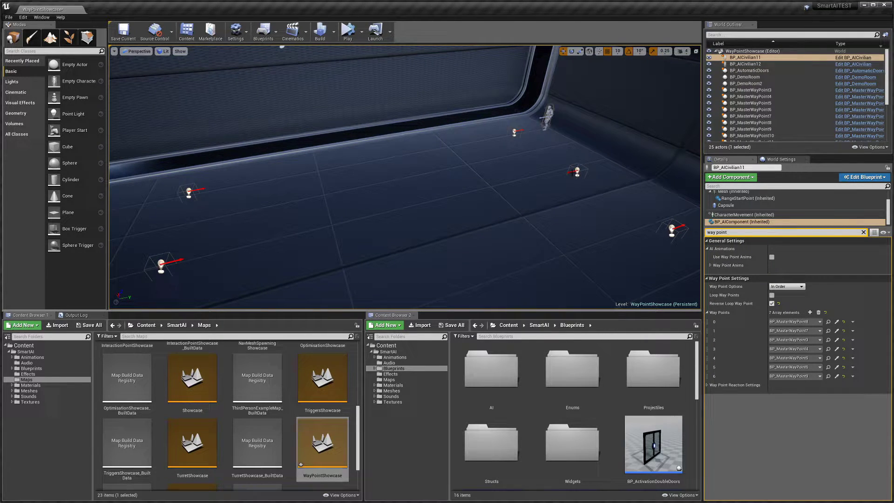
right_click_drag(581, 181, 512, 181)
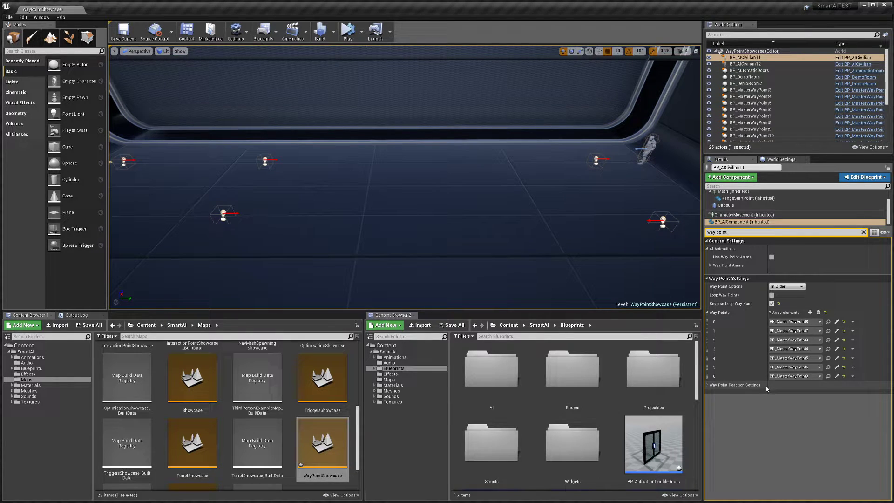
right_click_drag(559, 233, 414, 224)
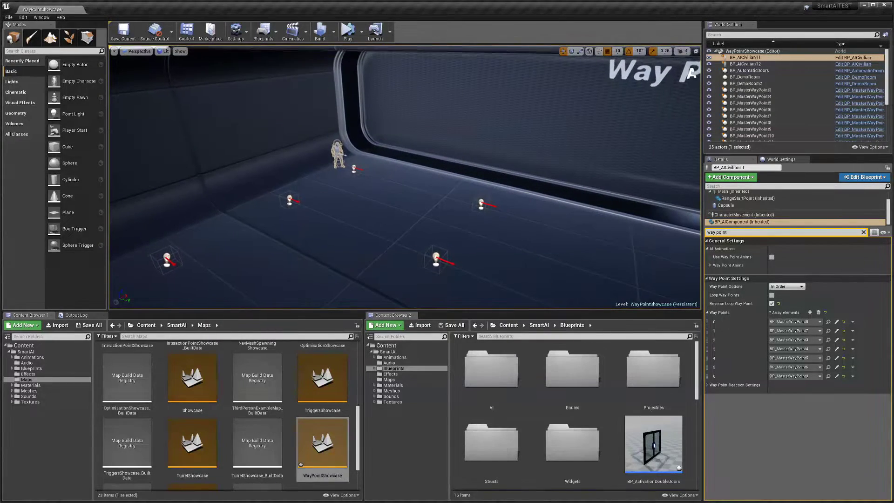
right_click_drag(435, 175, 435, 175)
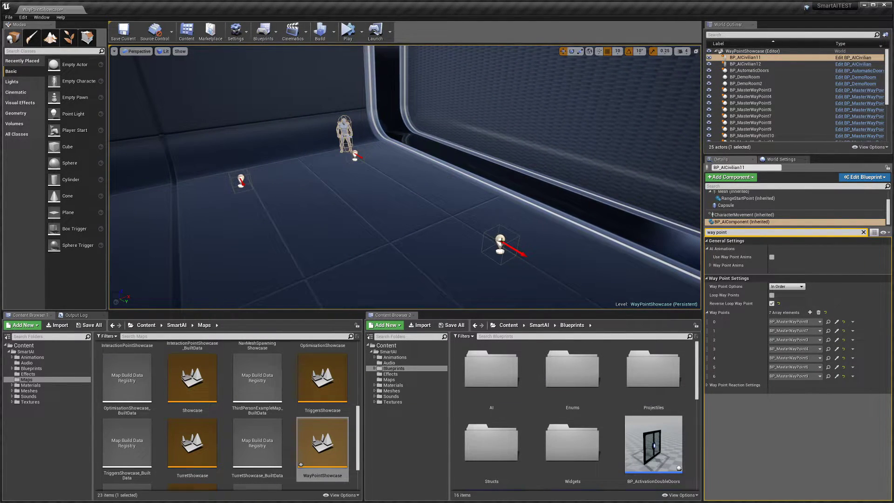
right_click_drag(501, 240, 383, 252)
left_click(404, 227)
left_click(750, 232)
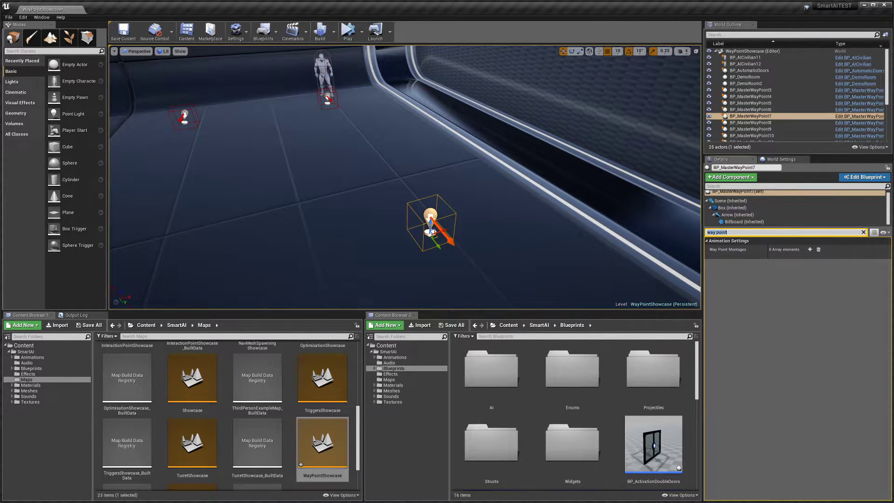
key("BackSpace")
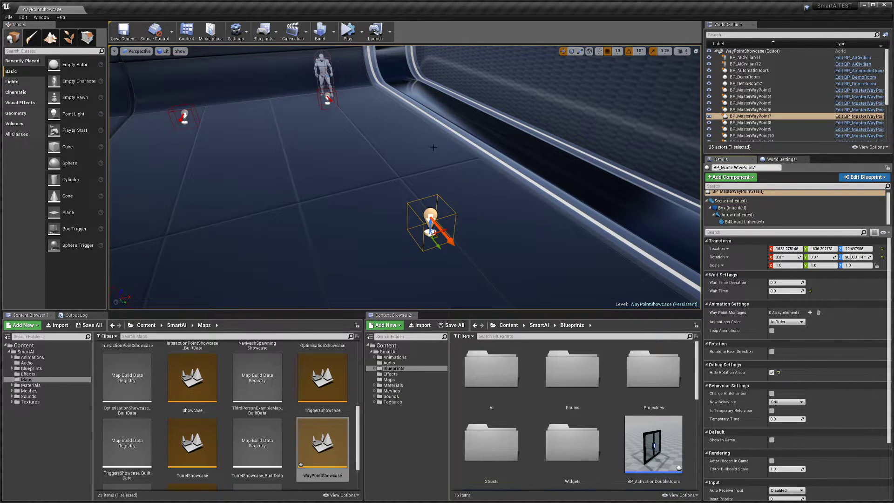
left_click(792, 322)
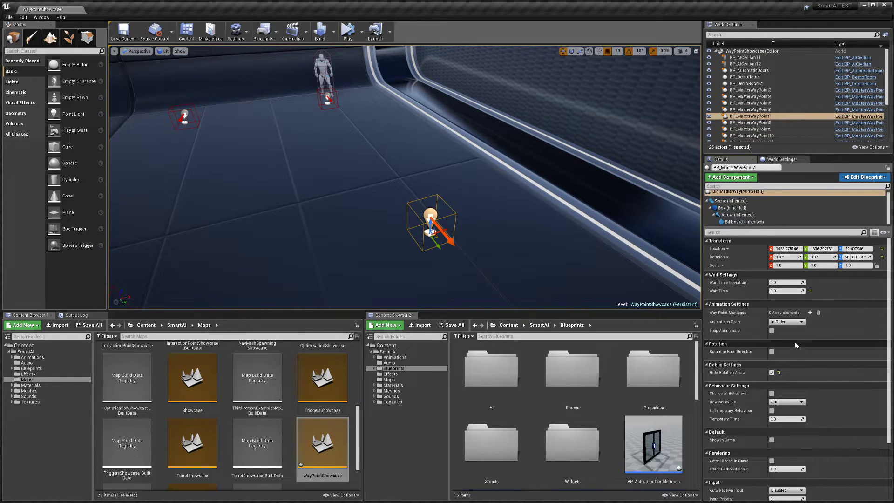
Step: Rotate the BP_MasterWayPoint7 actor around the Z axis to about -130°
scroll(795, 336, "down", 1)
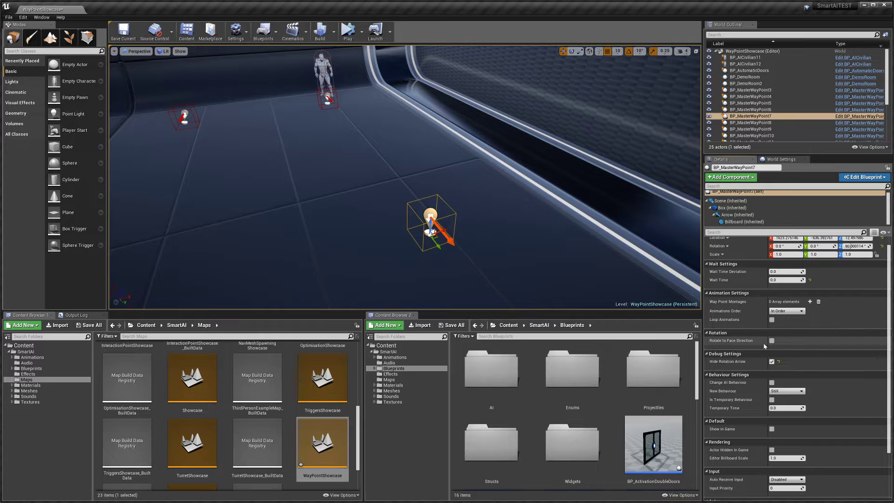
right_click_drag(475, 221, 526, 221)
key("e")
left_click_drag(475, 254, 450, 255)
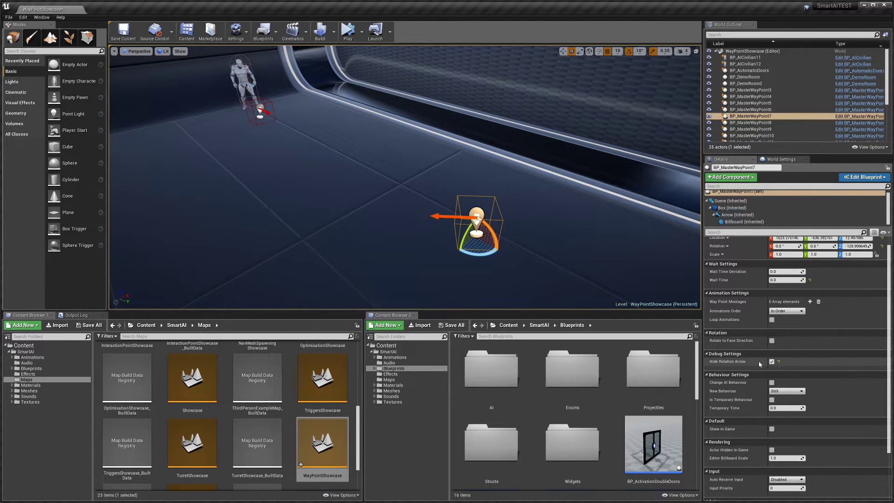
Step: Toggle Hide Rotation Arrow off and back on, and review the way point's Behaviour Settings
left_click(773, 362)
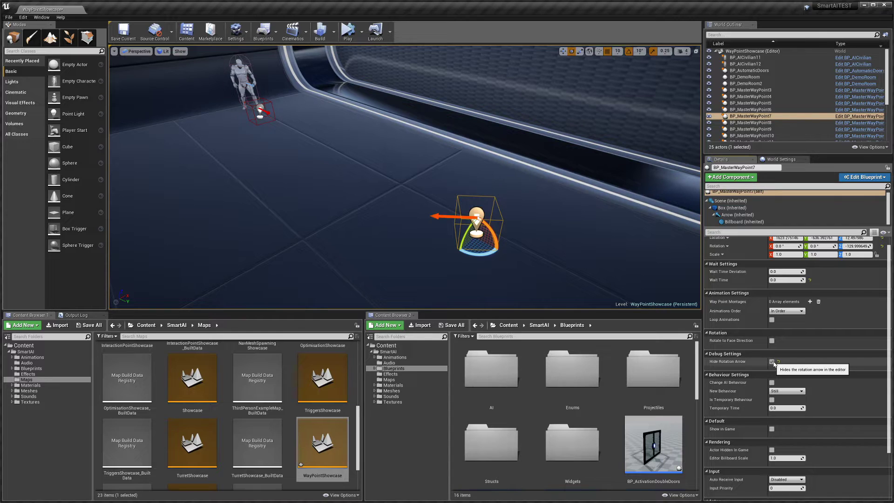
left_click(773, 362)
scroll(769, 375, "down", 1)
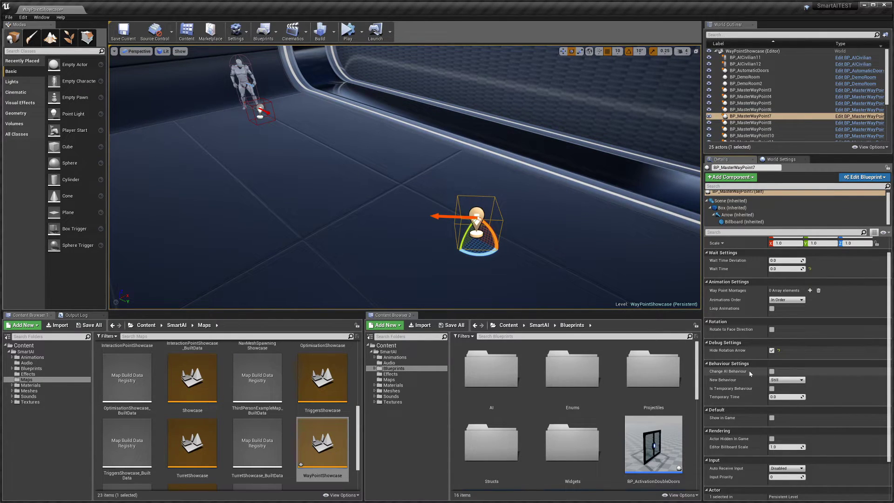
right_click_drag(383, 180, 419, 196)
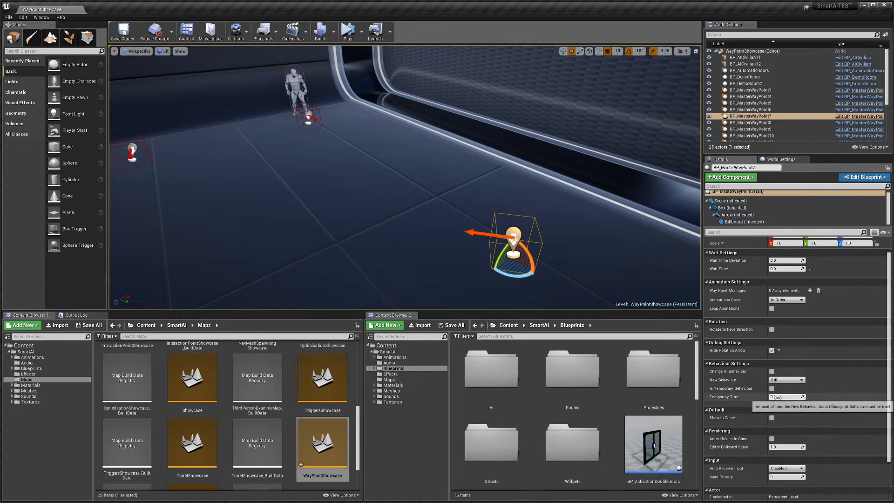
scroll(814, 389, "down", 2)
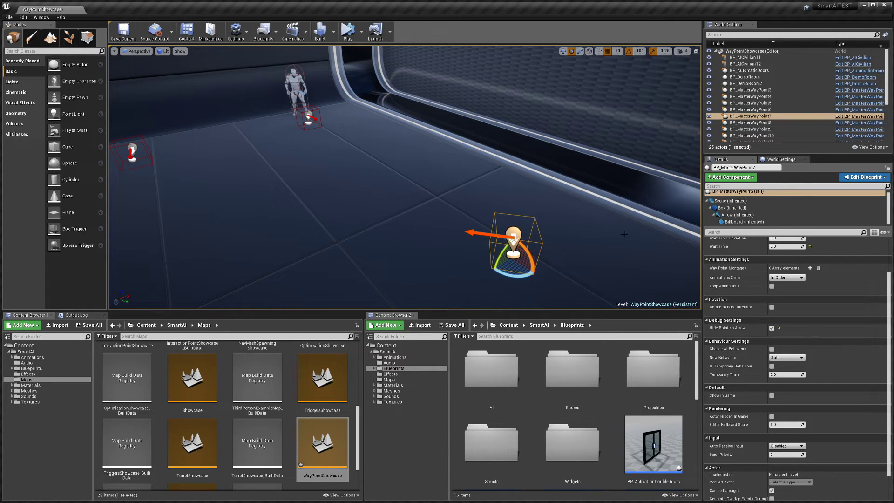
scroll(758, 354, "up", 3)
scroll(758, 354, "up", 1)
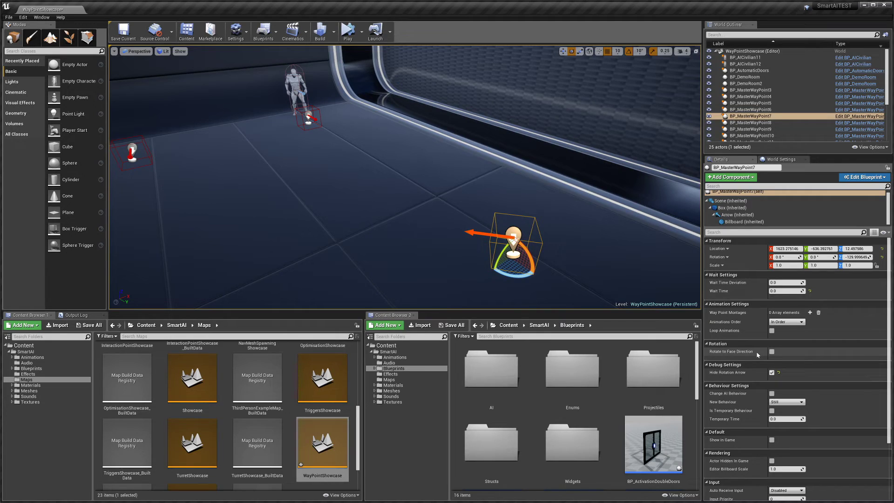